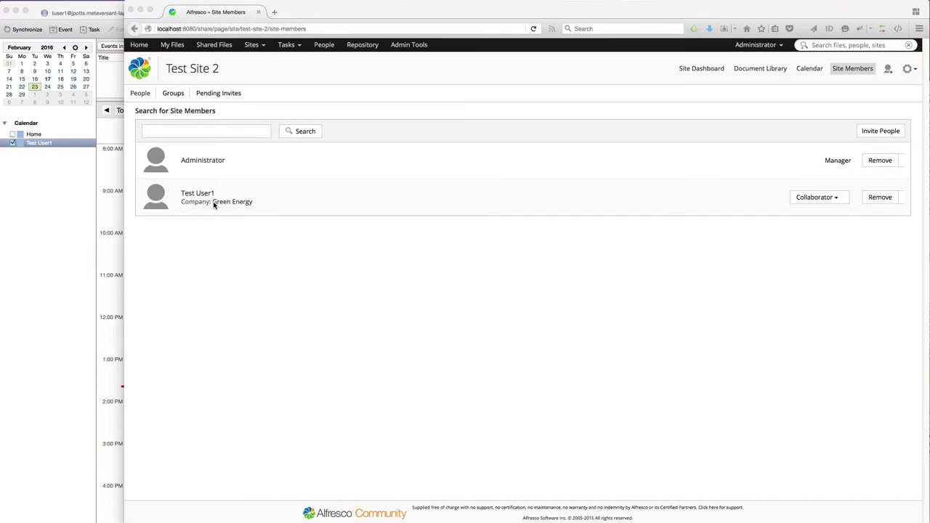
pyautogui.click(51, 269)
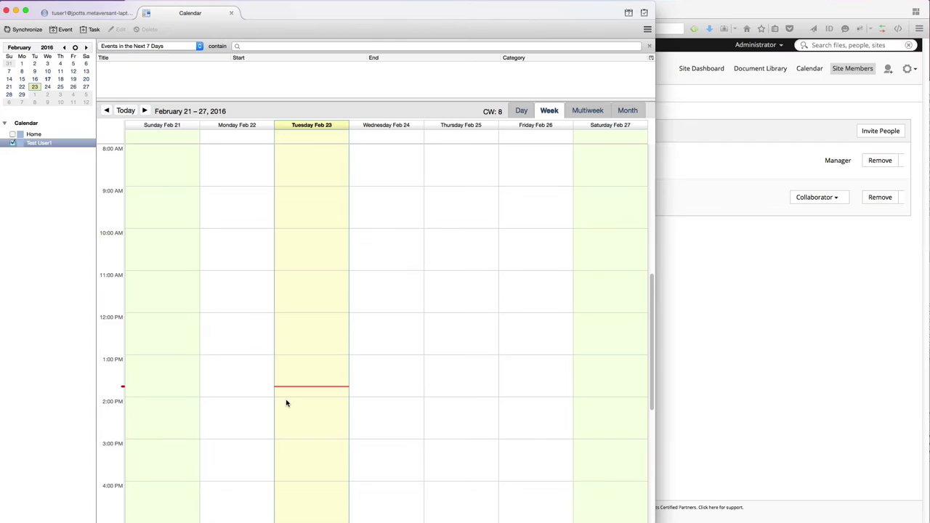
pyautogui.moveTo(289, 405); pyautogui.dragTo(293, 447)
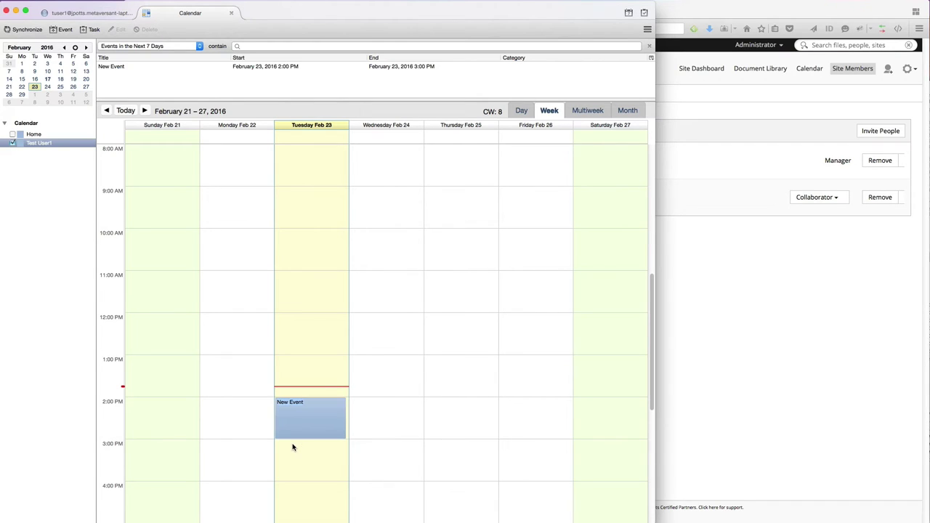
pyautogui.write('Test Event')
pyautogui.press('Return')
pyautogui.doubleClick(306, 408)
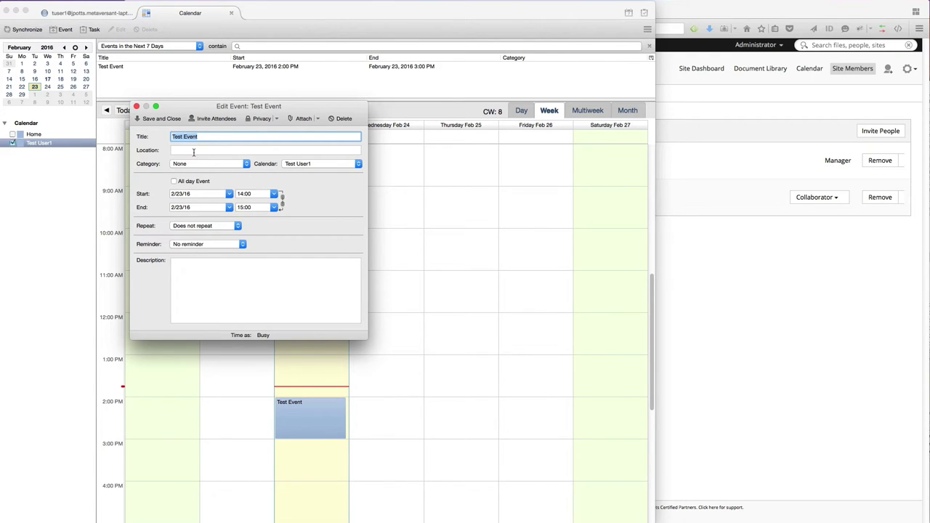
# - Add Test Site 2's e-mail address as an attendee of Test Event
pyautogui.click(215, 119)
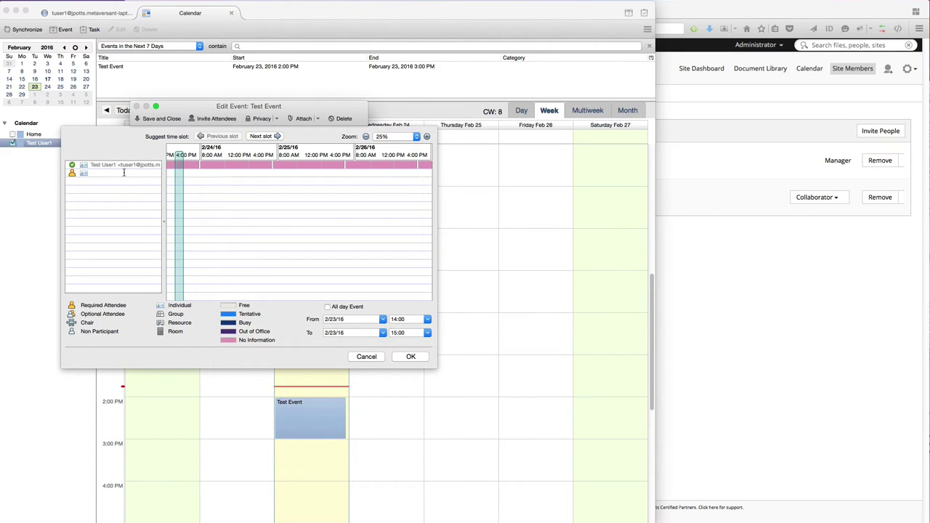
pyautogui.write('test-site-')
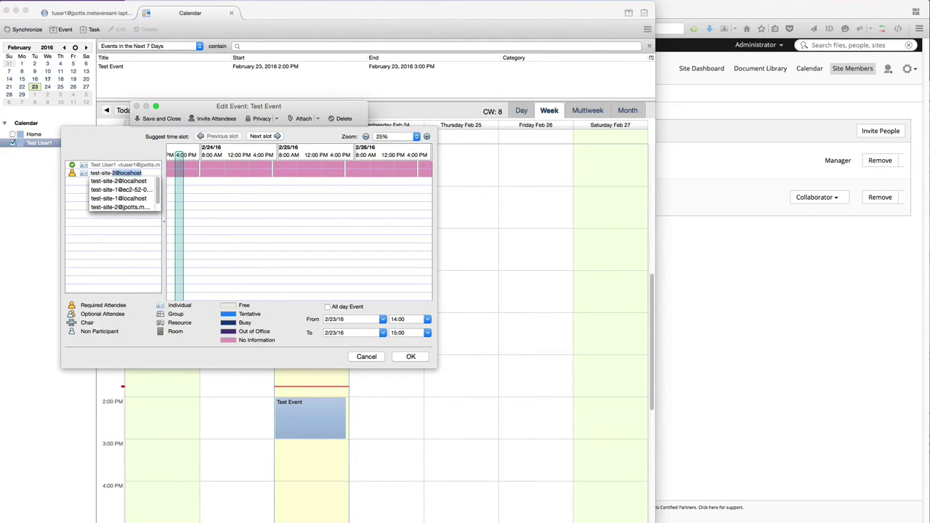
pyautogui.write('2')
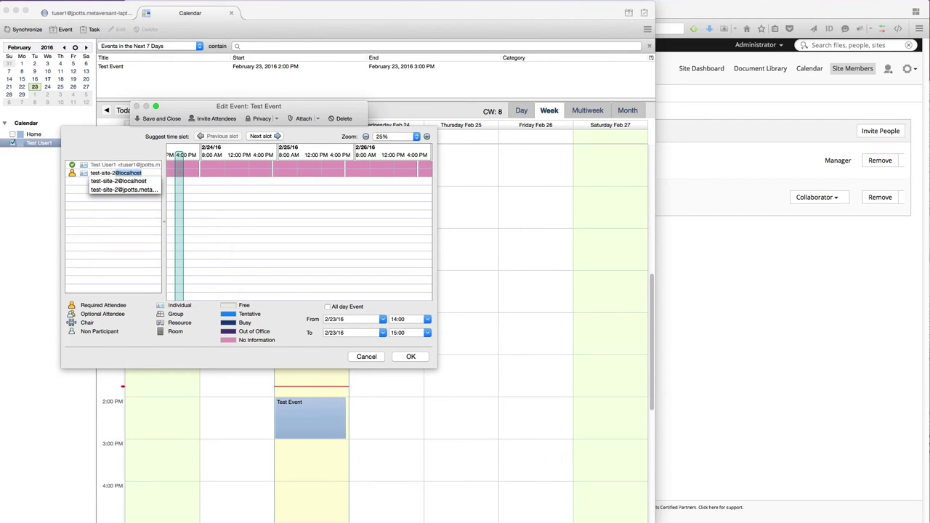
pyautogui.write('@localhost')
pyautogui.press('Return')
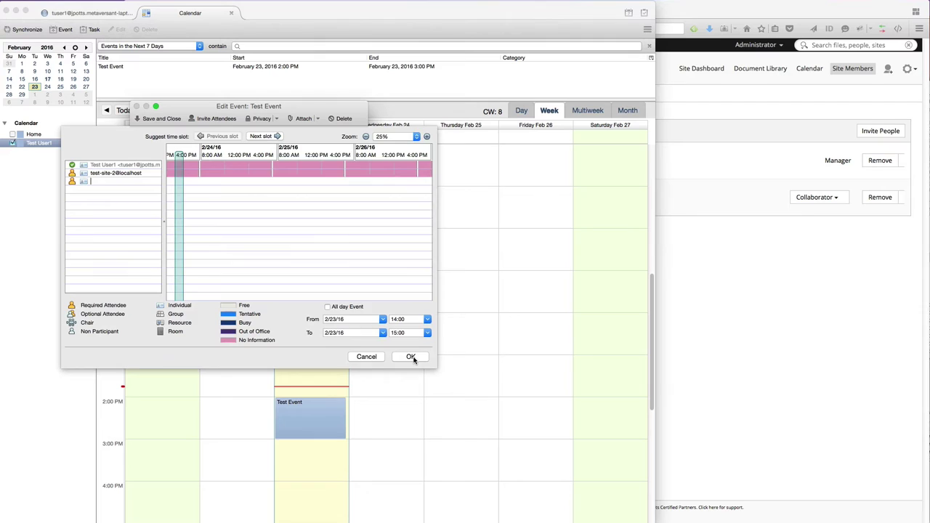
pyautogui.click(411, 357)
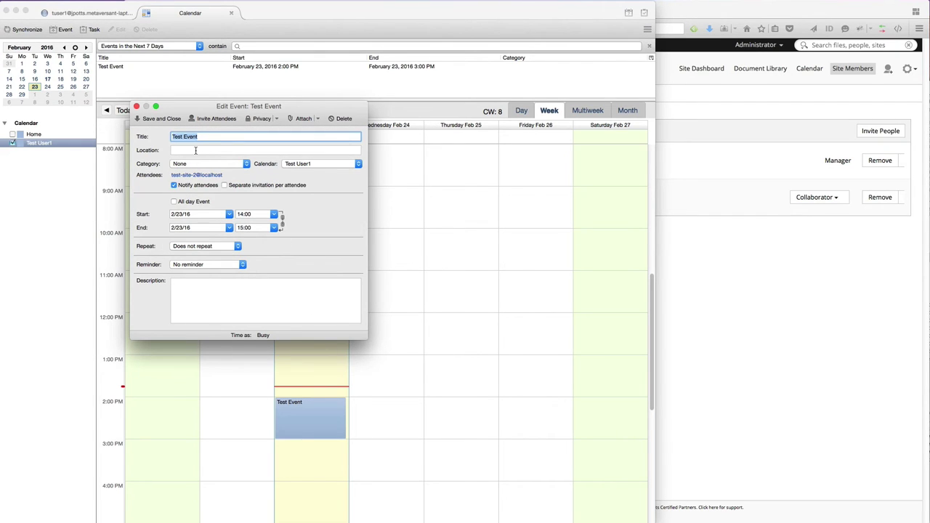
# - Set location 'Conference room 2' and description 'Let's see a demo of the calendar integration', save, and send the invitation
pyautogui.click(196, 150)
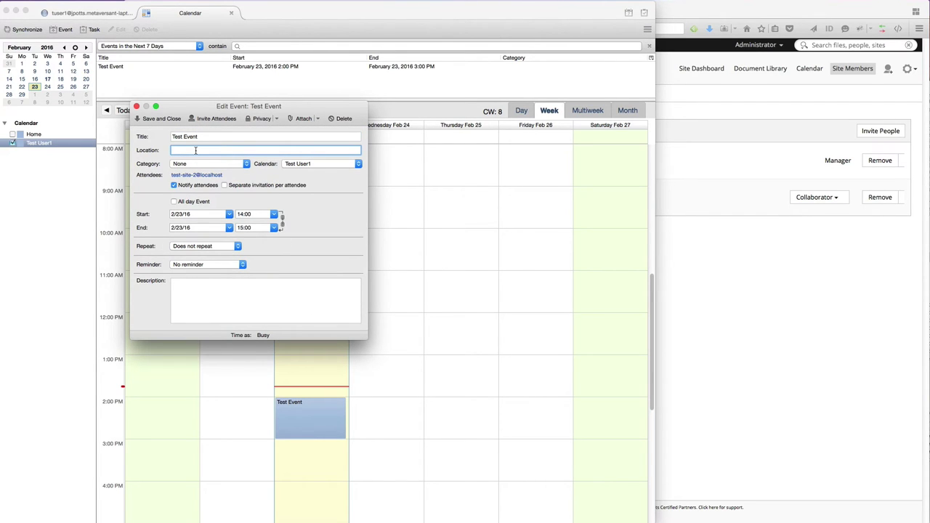
pyautogui.write('Conference room 2')
pyautogui.click(208, 309)
pyautogui.write("Let's s")
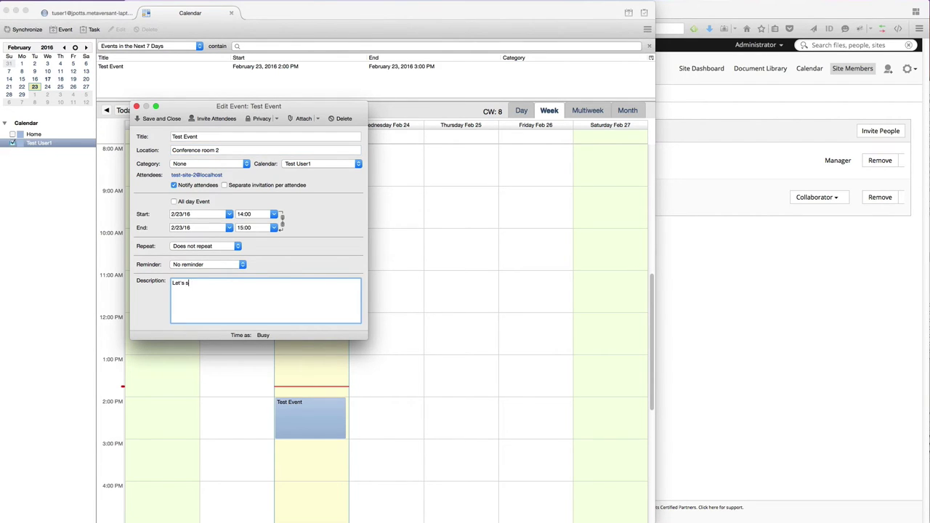
pyautogui.write('ee a demo of the calendar integration.')
pyautogui.click(159, 119)
pyautogui.click(400, 70)
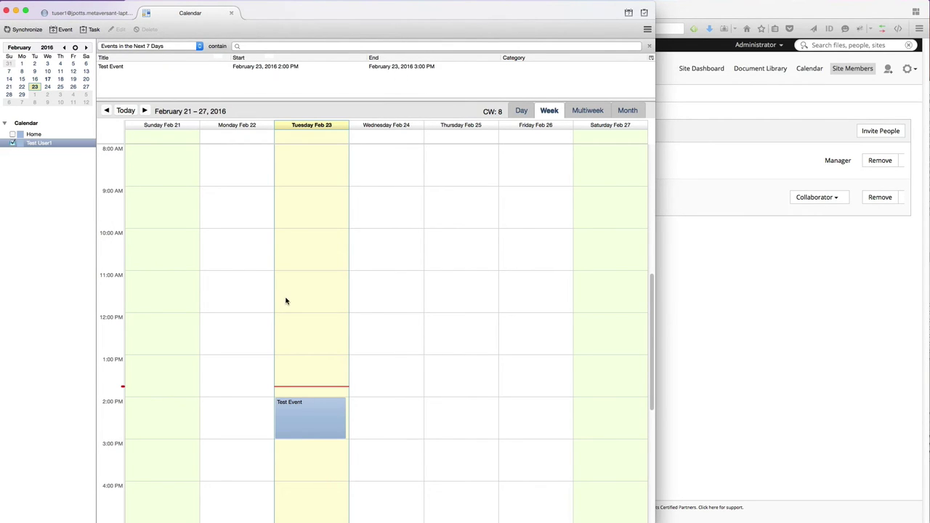
# - In Share's Test Site 2 calendar, check Test Event's details: Feb 23, 2:00pm, Conference room 2
pyautogui.click(713, 341)
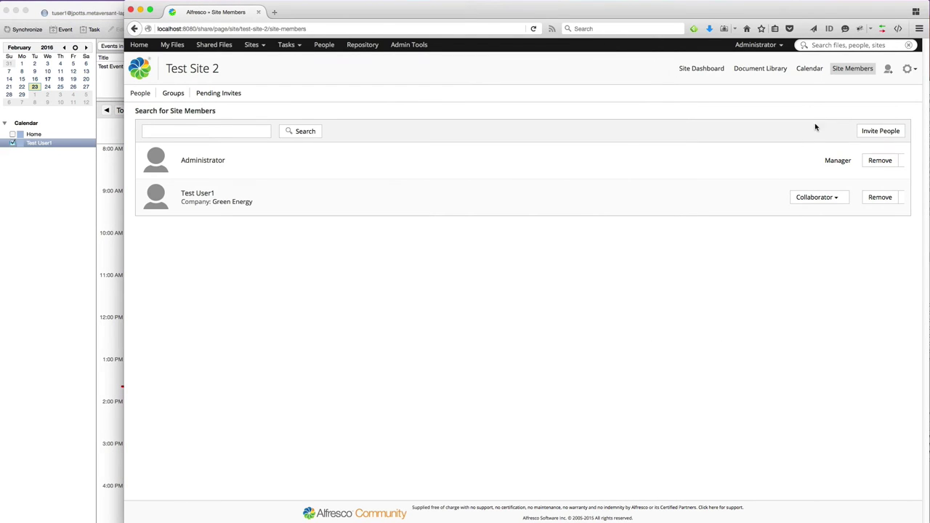
pyautogui.click(810, 69)
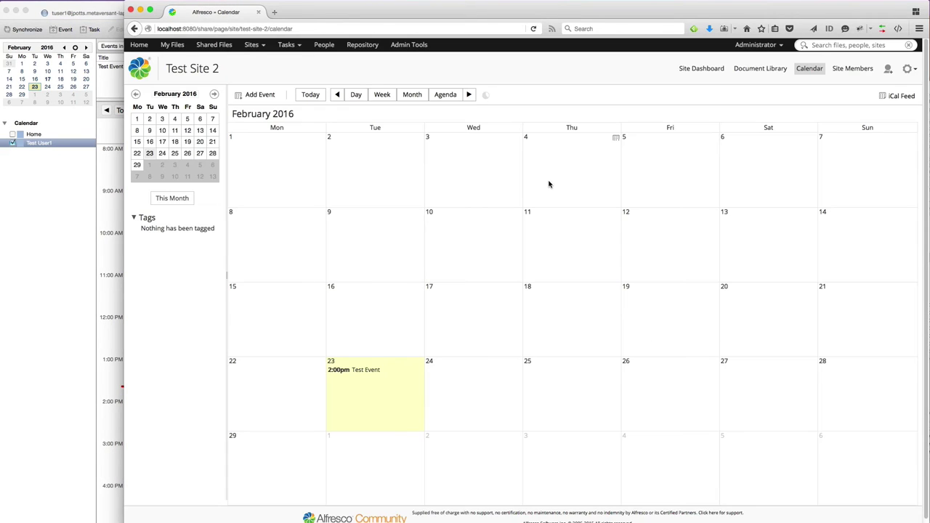
pyautogui.click(358, 371)
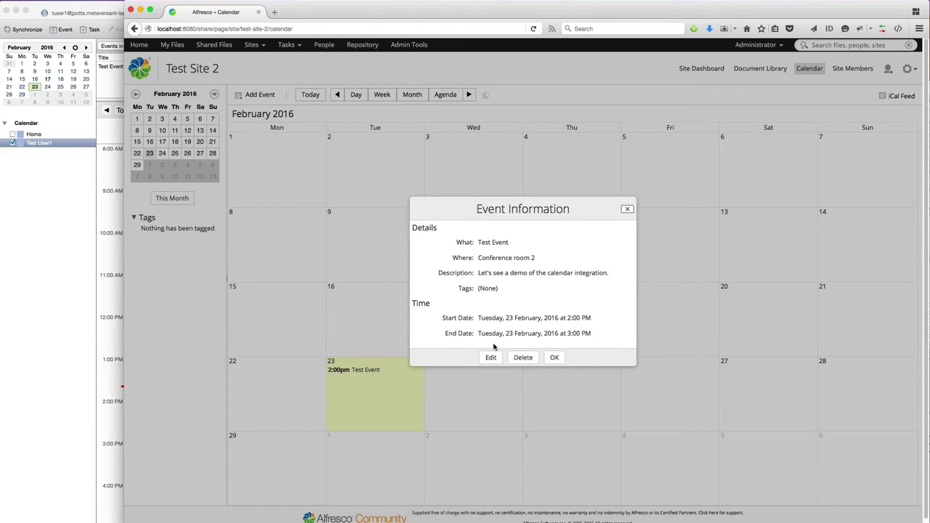
pyautogui.click(550, 358)
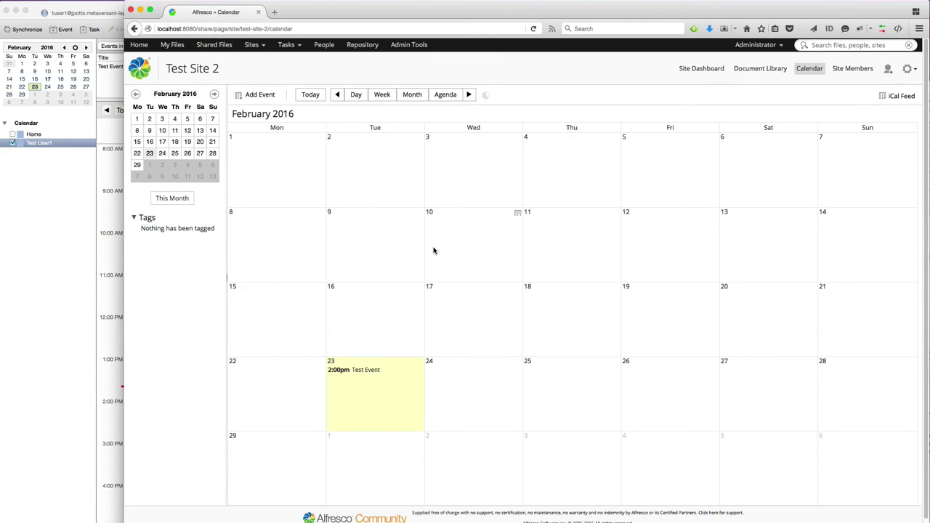
pyautogui.click(701, 70)
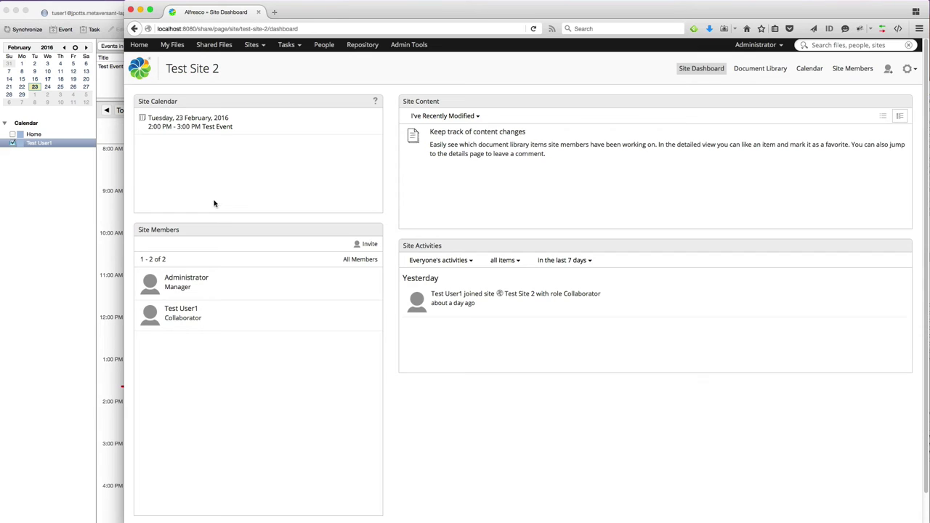
pyautogui.click(60, 300)
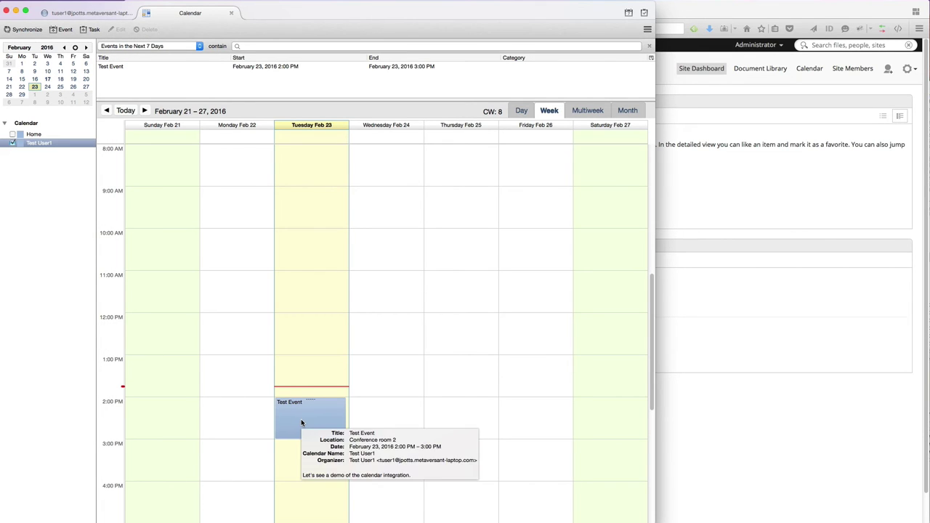
# - Move Test Event to 3–4 PM on Feb 23, send the update, and view Share's dashboard
pyautogui.moveTo(300, 421); pyautogui.dragTo(306, 472)
pyautogui.click(394, 72)
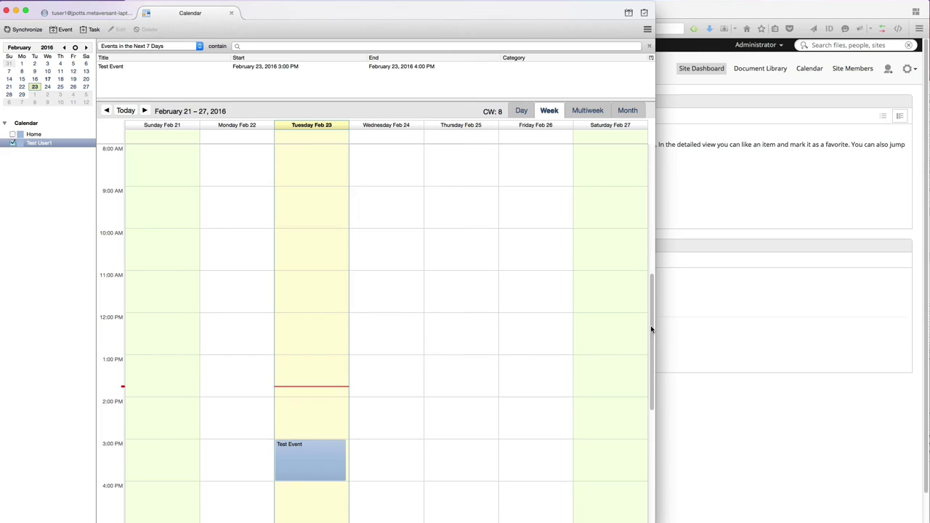
pyautogui.click(708, 438)
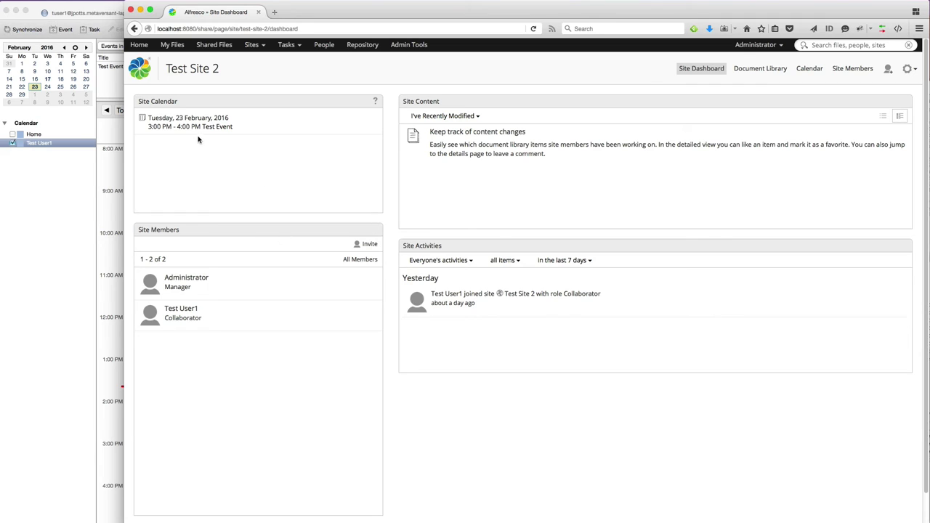
pyautogui.click(809, 68)
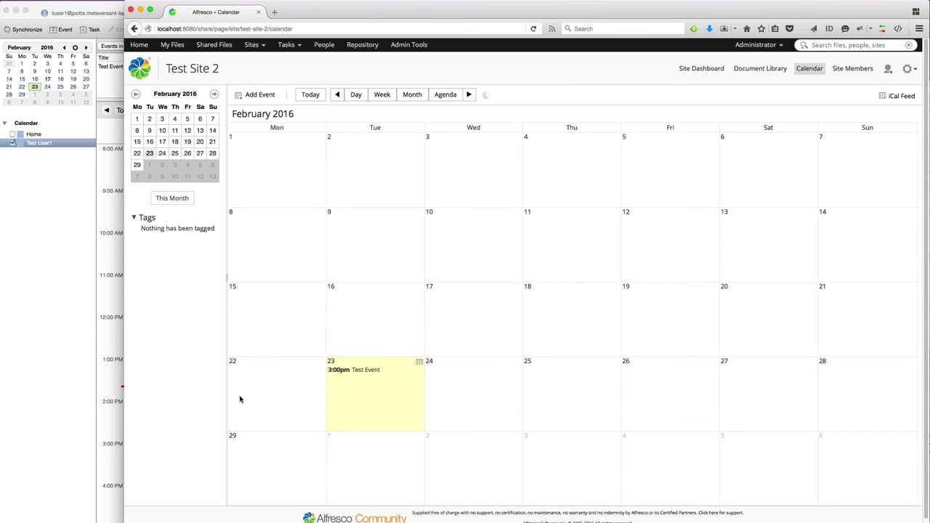
pyautogui.click(39, 344)
pyautogui.click(294, 462)
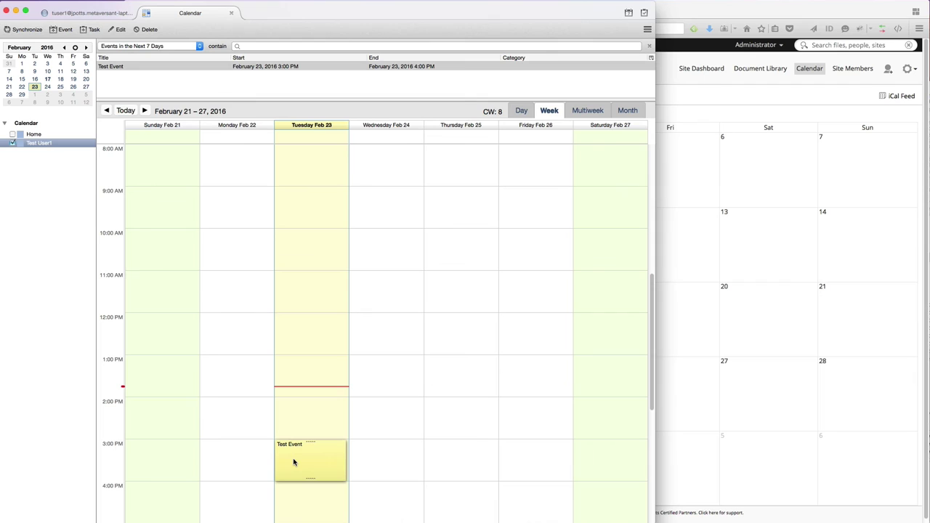
pyautogui.press('Delete')
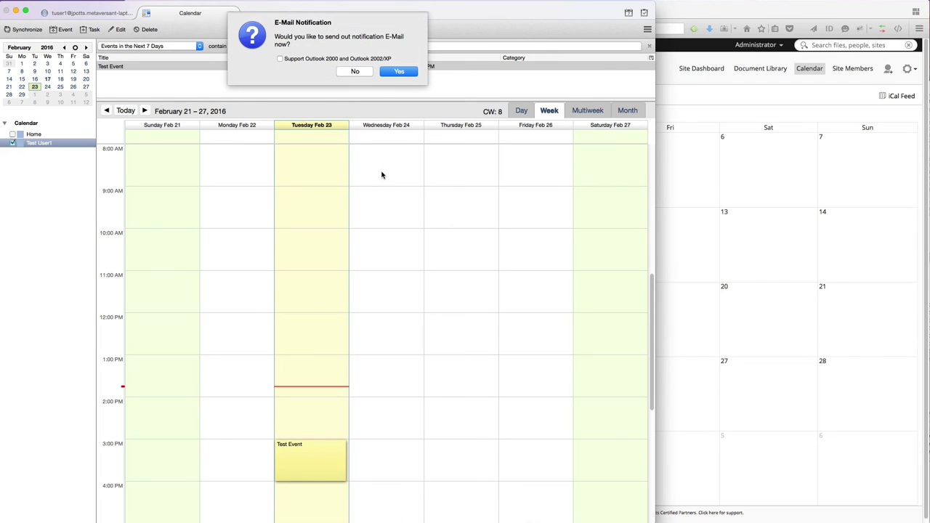
pyautogui.click(401, 71)
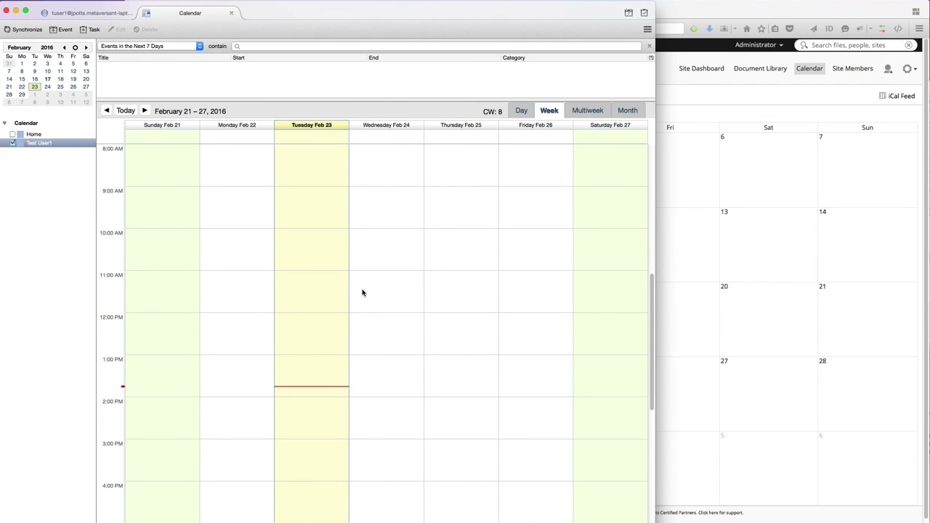
# - Reload Share's site calendar to confirm Test Event is gone, then check the dashboard shows no upcoming events
pyautogui.click(703, 451)
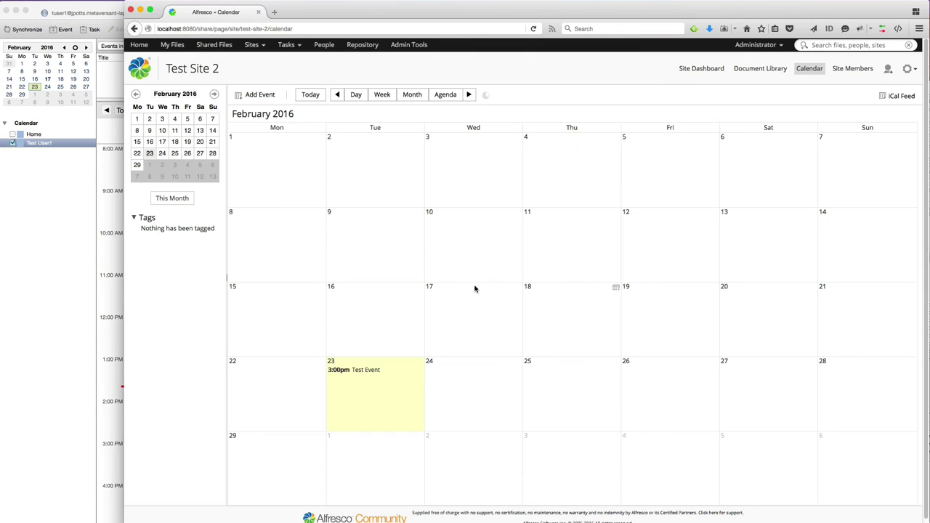
pyautogui.press('super+r')
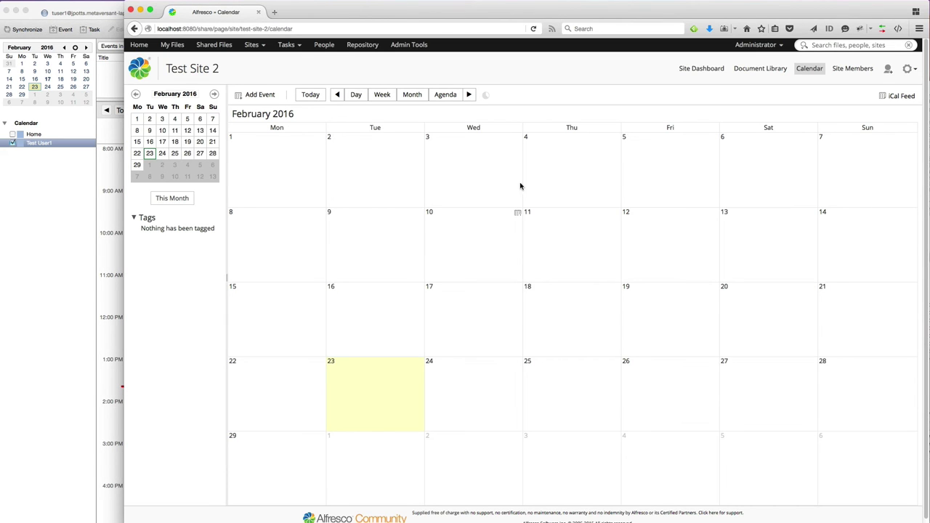
pyautogui.click(703, 73)
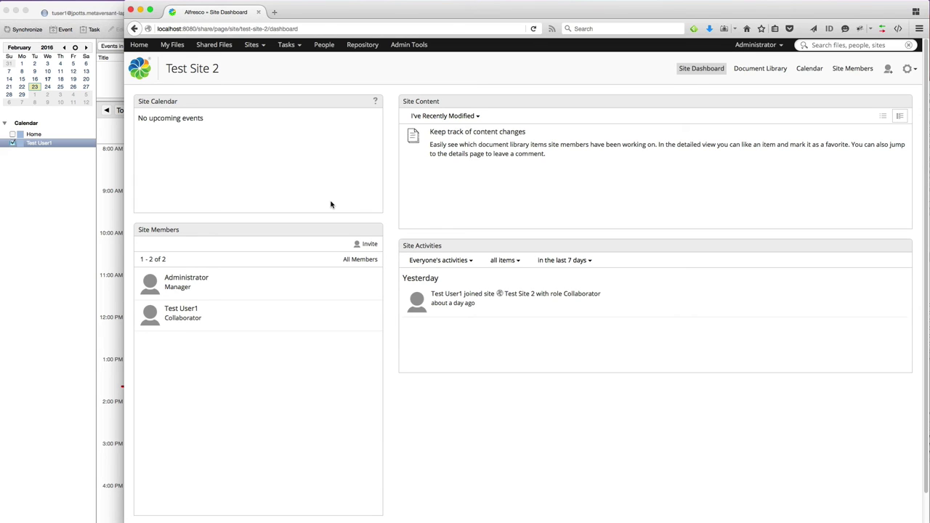
pyautogui.click(43, 315)
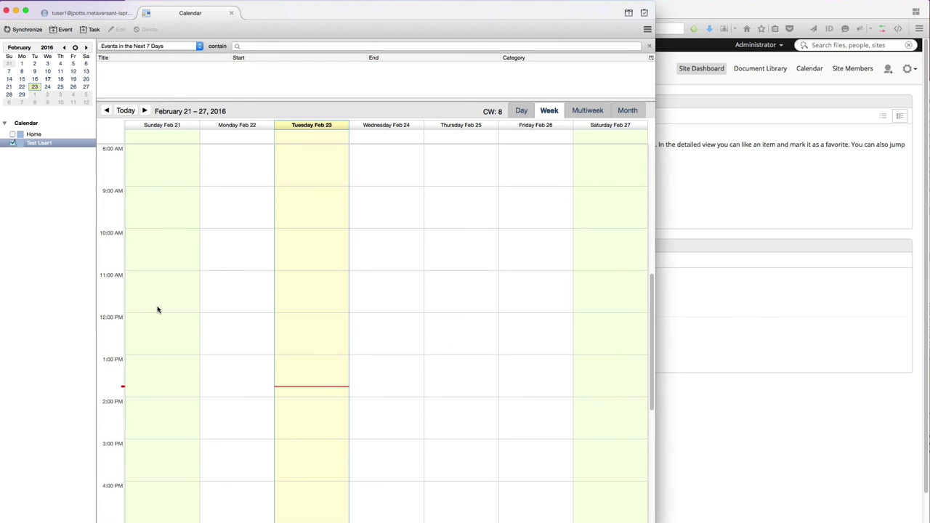